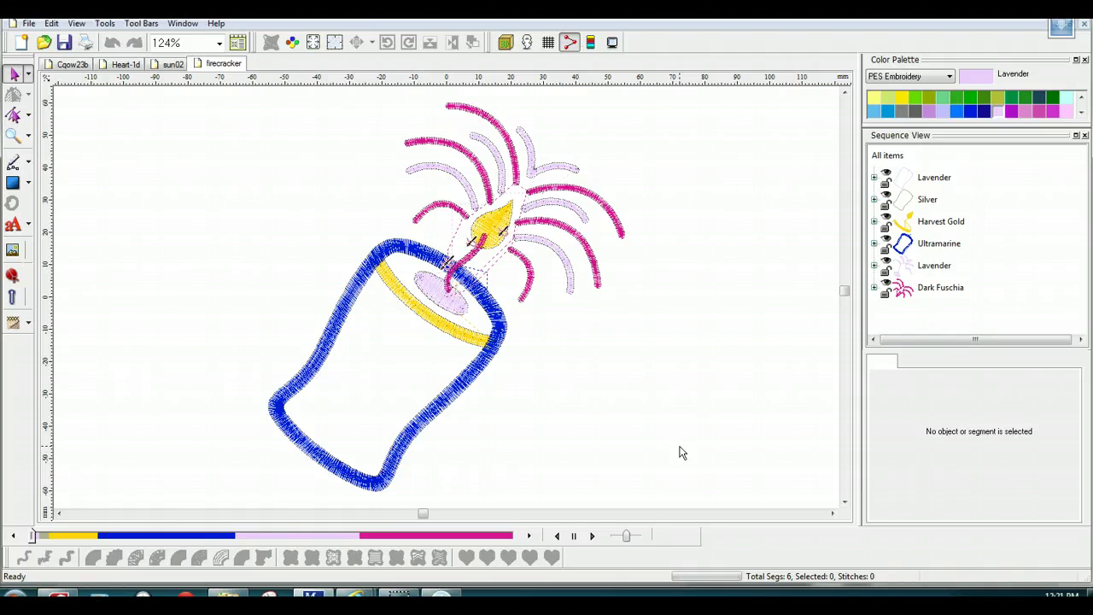
# Click into the Masterworks window that shows the firecracker design's colour sequence
pyautogui.click(655, 419)
# Hide all colour blocks except the top Lavender one, expand it, and deselect the outline
pyautogui.rightClick(928, 184)
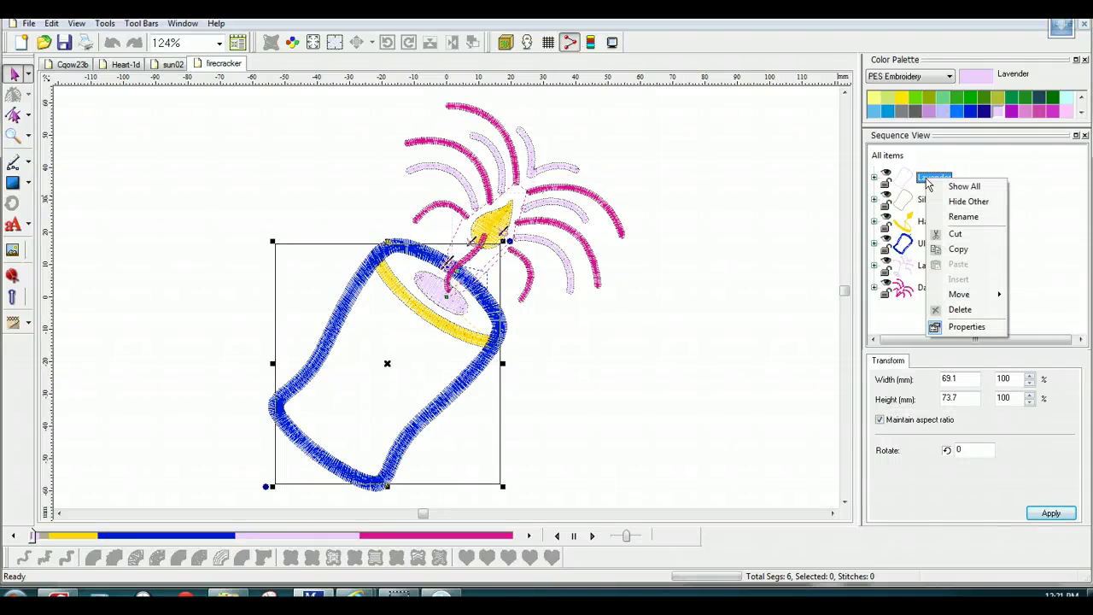
pyautogui.click(953, 202)
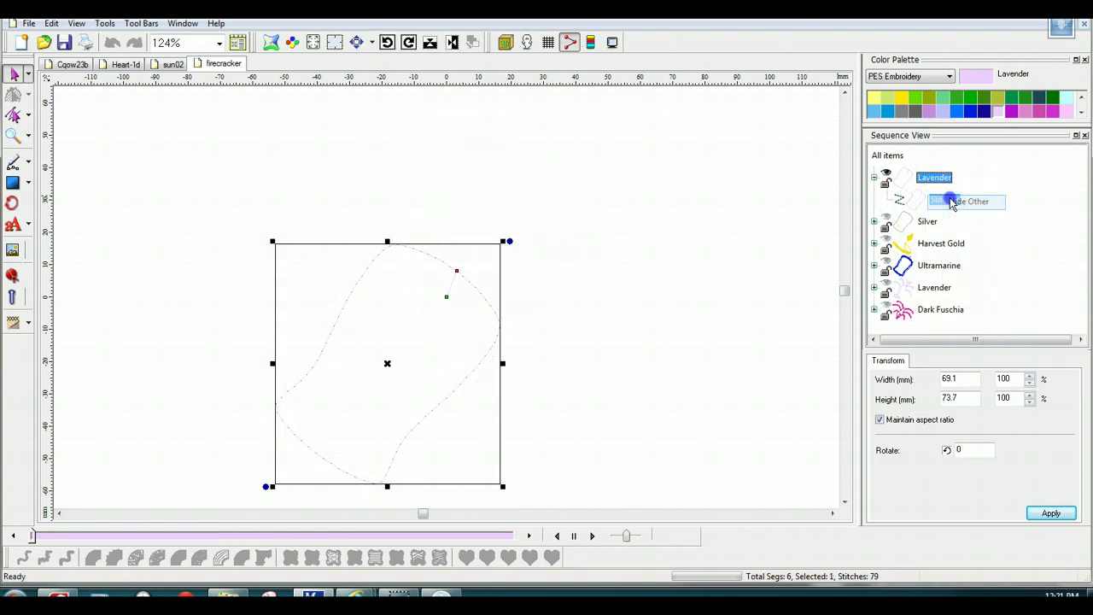
pyautogui.click(948, 201)
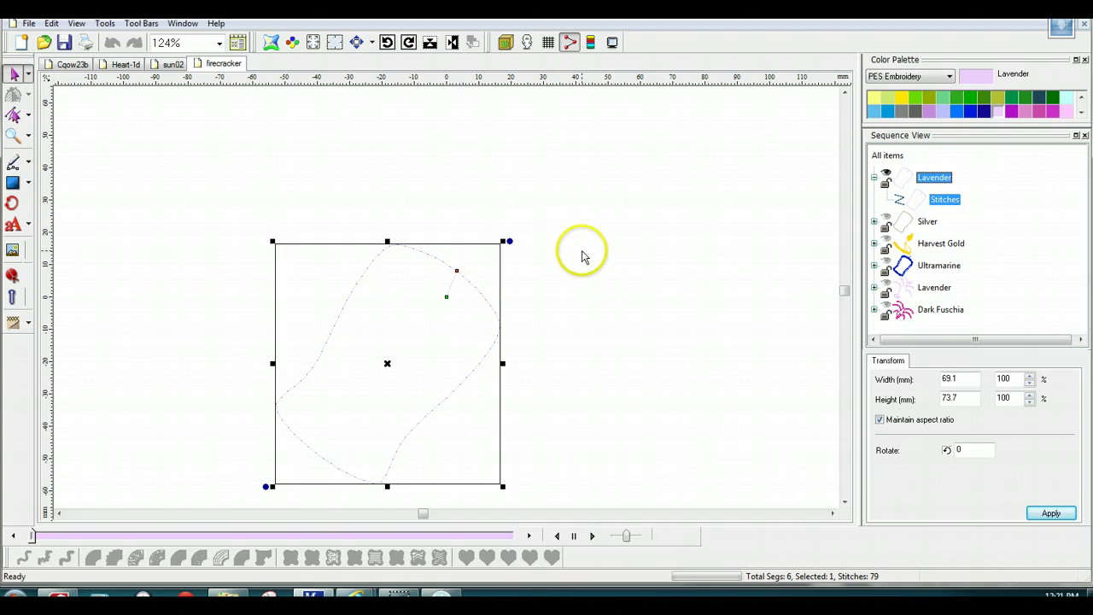
pyautogui.click(595, 298)
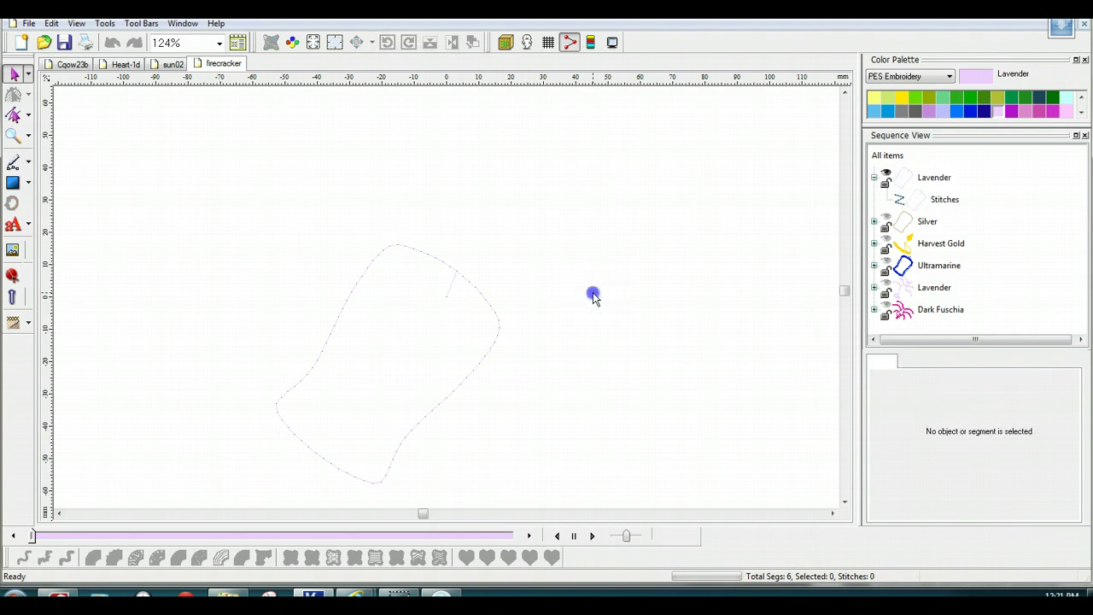
# Recolour the Lavender placement outline to Peacock Blue, then deselect it
pyautogui.click(448, 270)
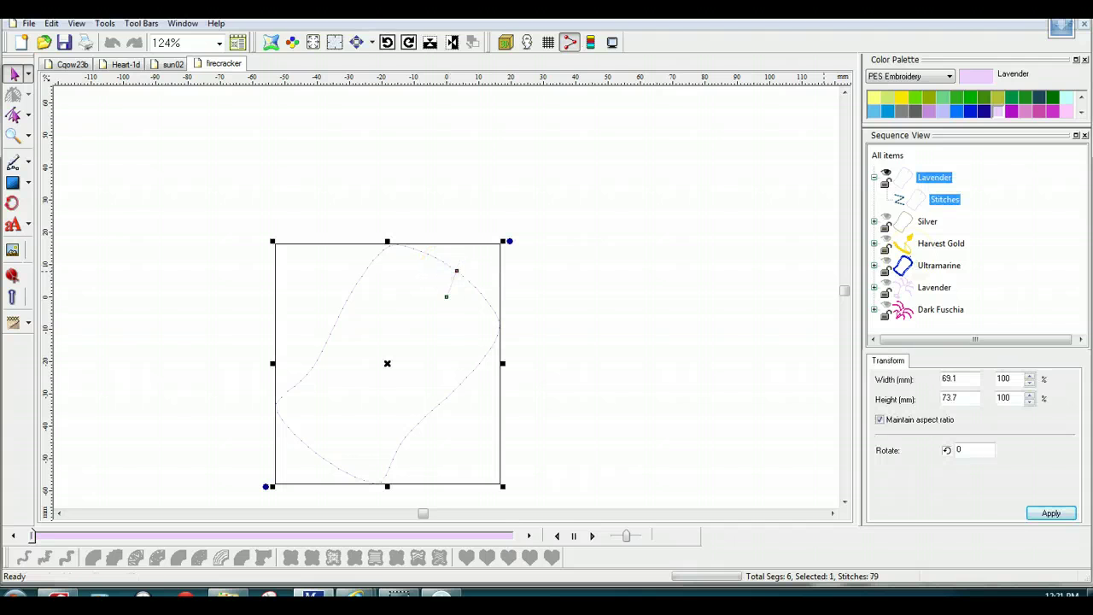
pyautogui.click(1040, 99)
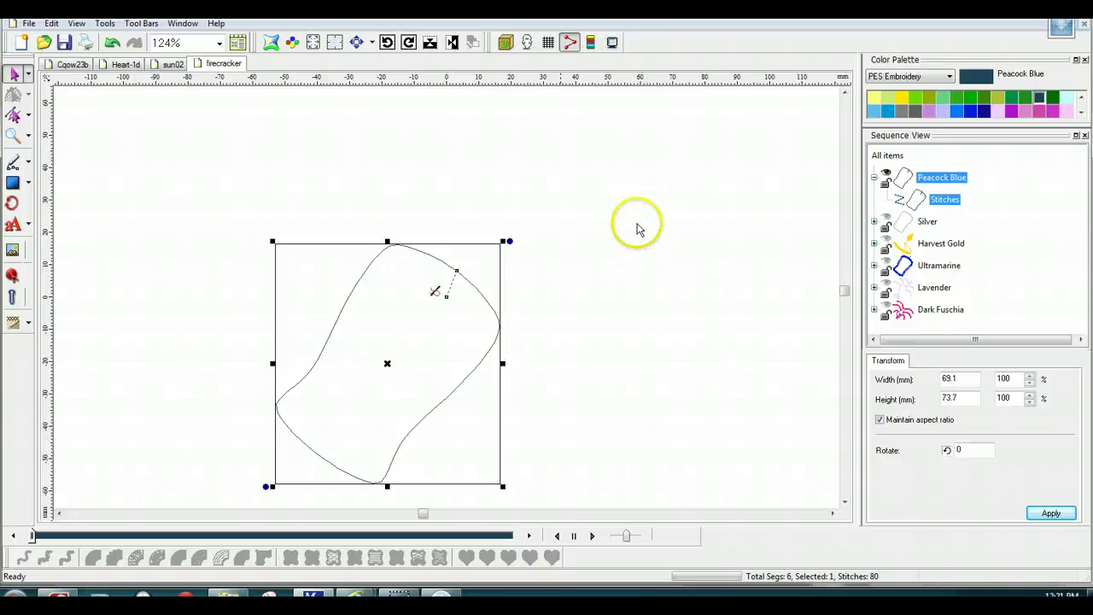
pyautogui.click(651, 288)
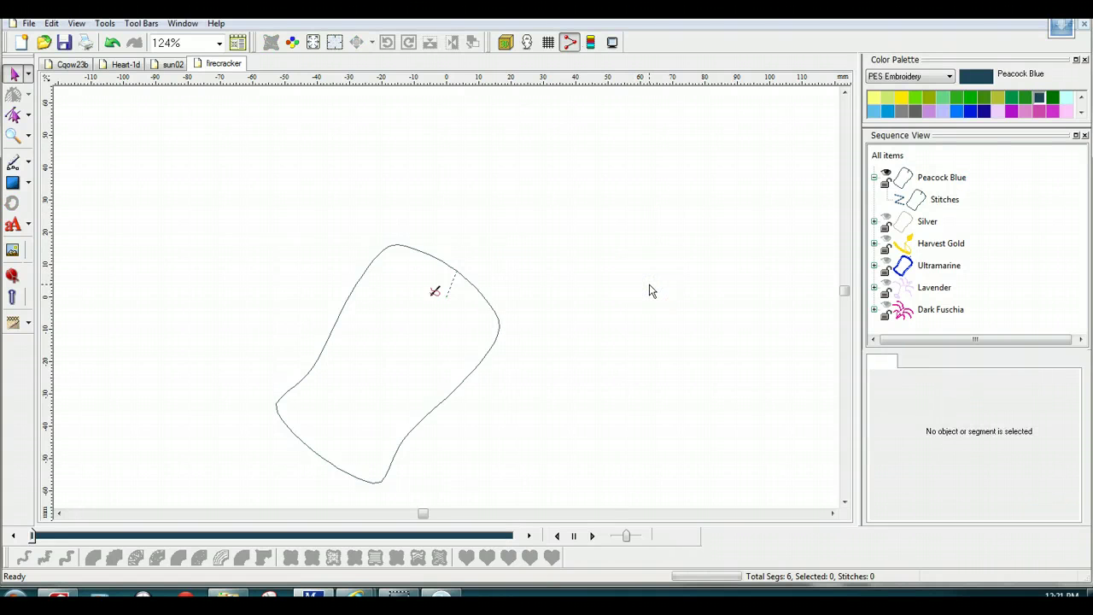
pyautogui.click(652, 296)
# Take a free-form Snipping Tool capture of the whole Peacock Blue firecracker outline
pyautogui.click(270, 600)
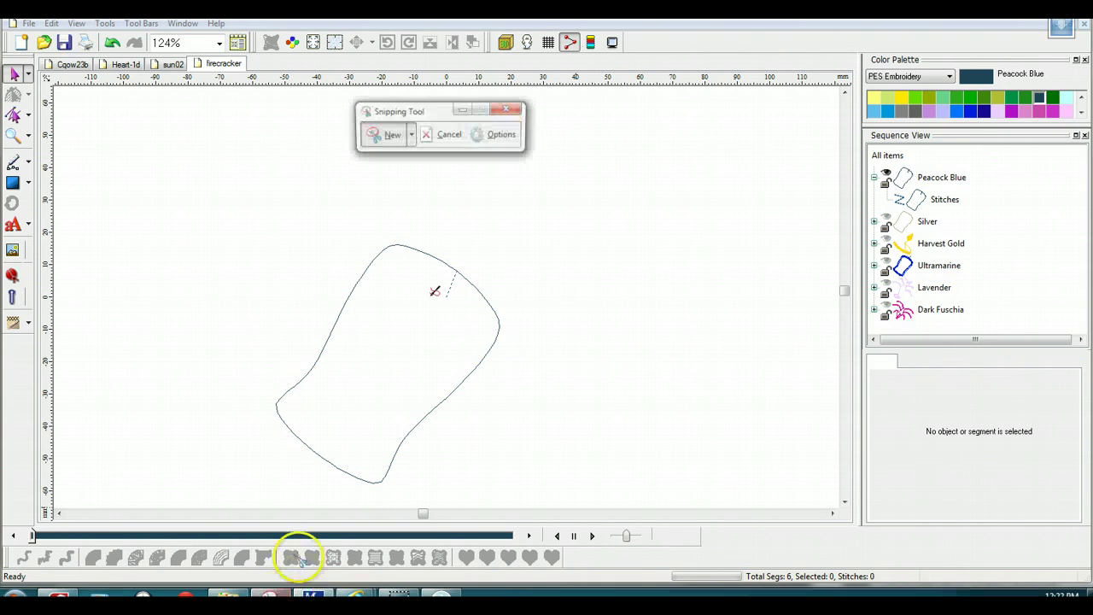
pyautogui.moveTo(236, 218)
pyautogui.mouseDown()
pyautogui.moveTo(360, 219)
pyautogui.moveTo(513, 238)
pyautogui.moveTo(556, 301)
pyautogui.mouseUp()
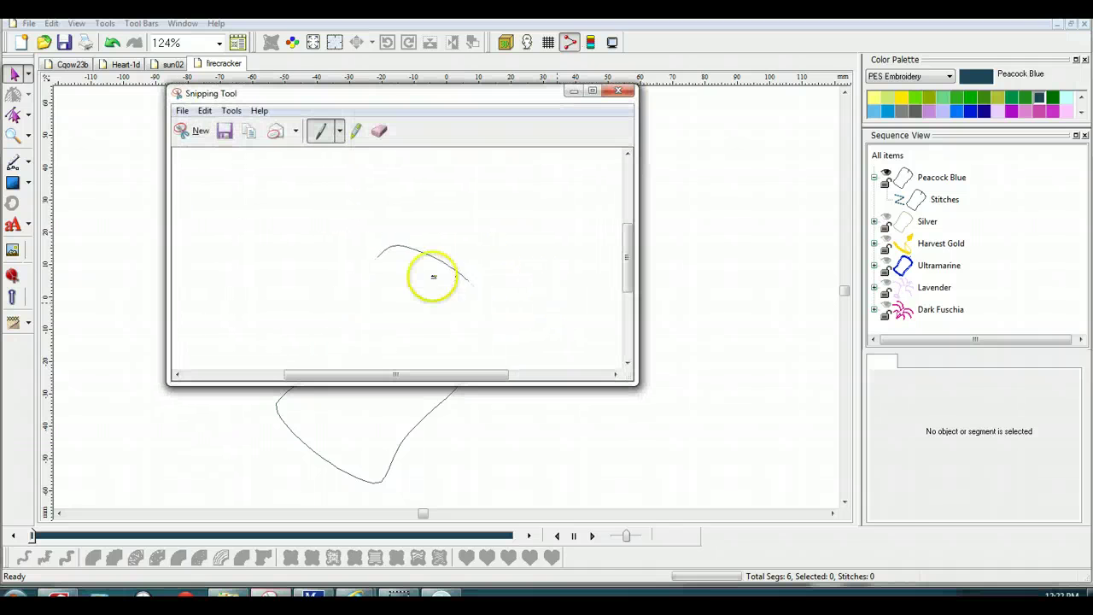
pyautogui.click(191, 134)
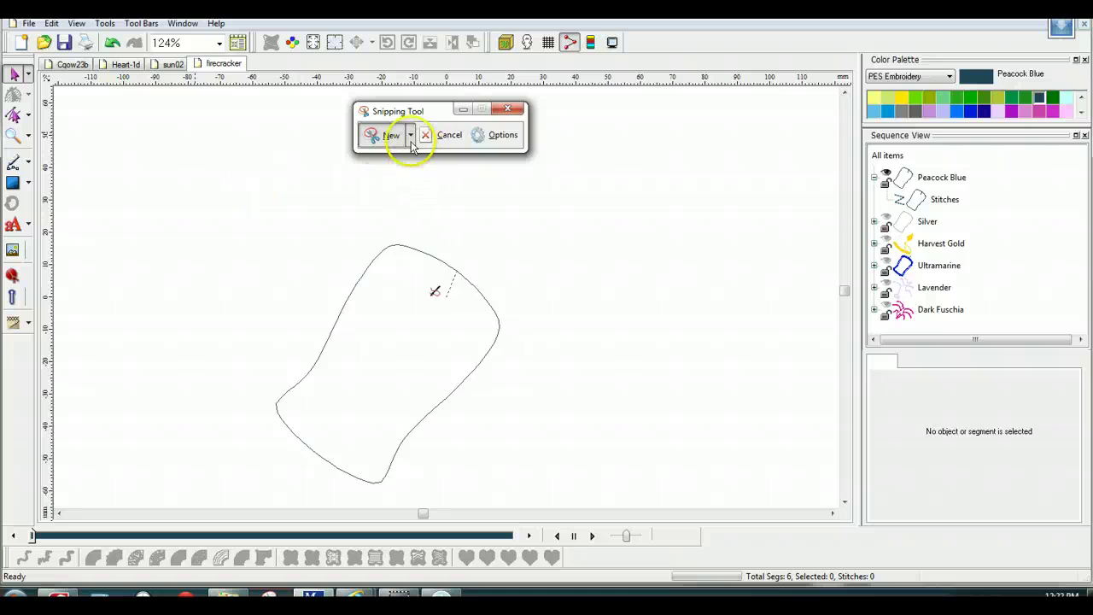
pyautogui.moveTo(272, 186)
pyautogui.mouseDown()
pyautogui.moveTo(444, 207)
pyautogui.moveTo(520, 230)
pyautogui.moveTo(567, 360)
pyautogui.moveTo(560, 414)
pyautogui.moveTo(488, 480)
pyautogui.moveTo(407, 505)
pyautogui.moveTo(336, 501)
pyautogui.moveTo(280, 468)
pyautogui.moveTo(206, 347)
pyautogui.moveTo(207, 273)
pyautogui.moveTo(231, 202)
pyautogui.moveTo(276, 190)
pyautogui.mouseUp()
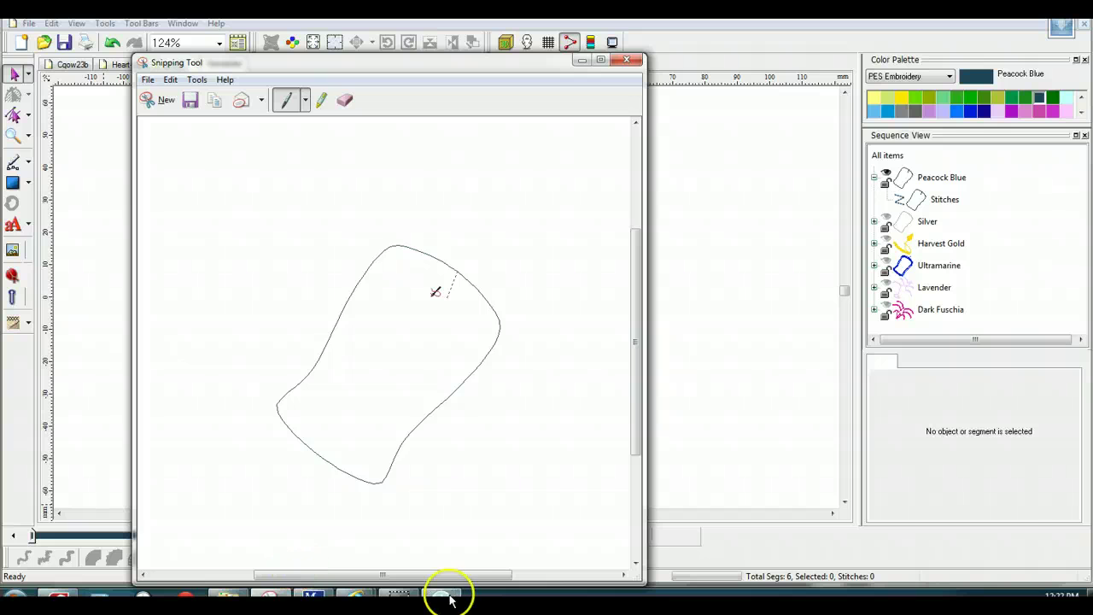
# Paste the outline snip onto the Silhouette Studio mat and begin selecting a trace area
pyautogui.click(429, 525)
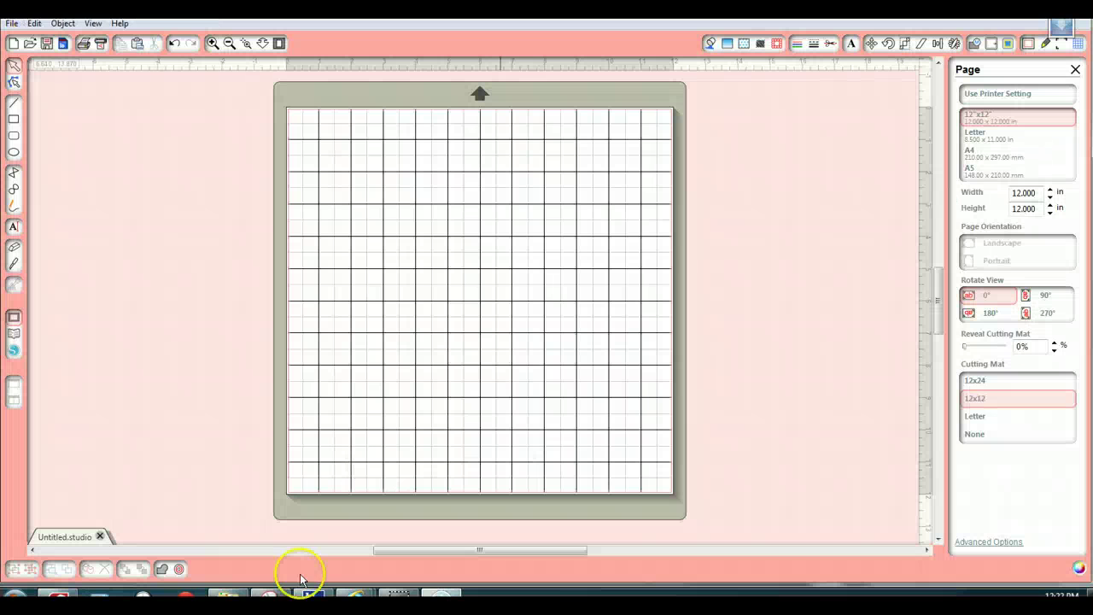
pyautogui.rightClick(427, 183)
pyautogui.click(461, 208)
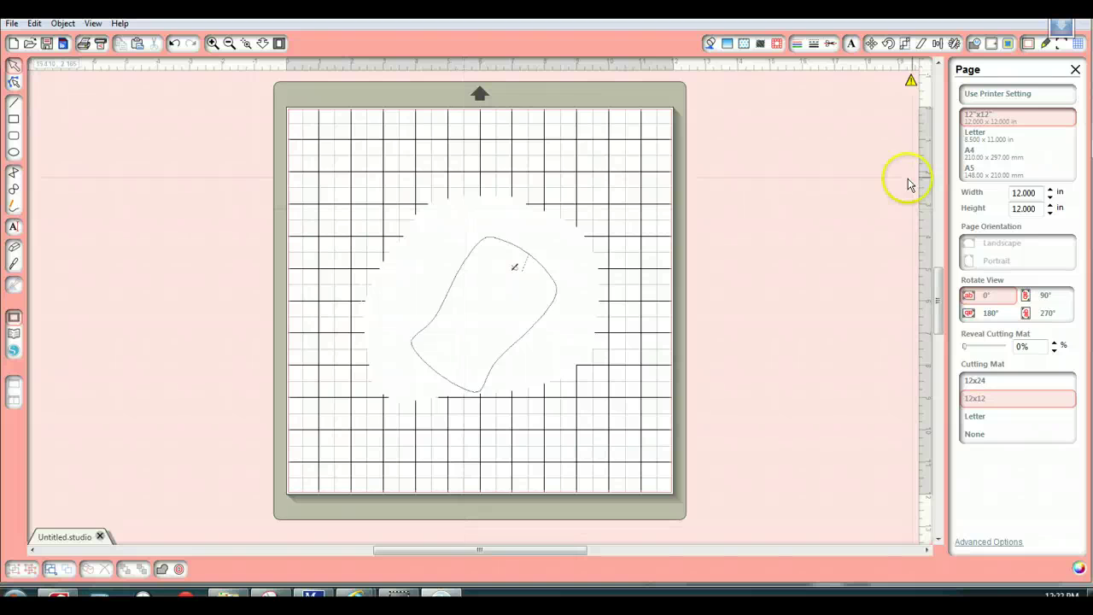
pyautogui.click(1007, 49)
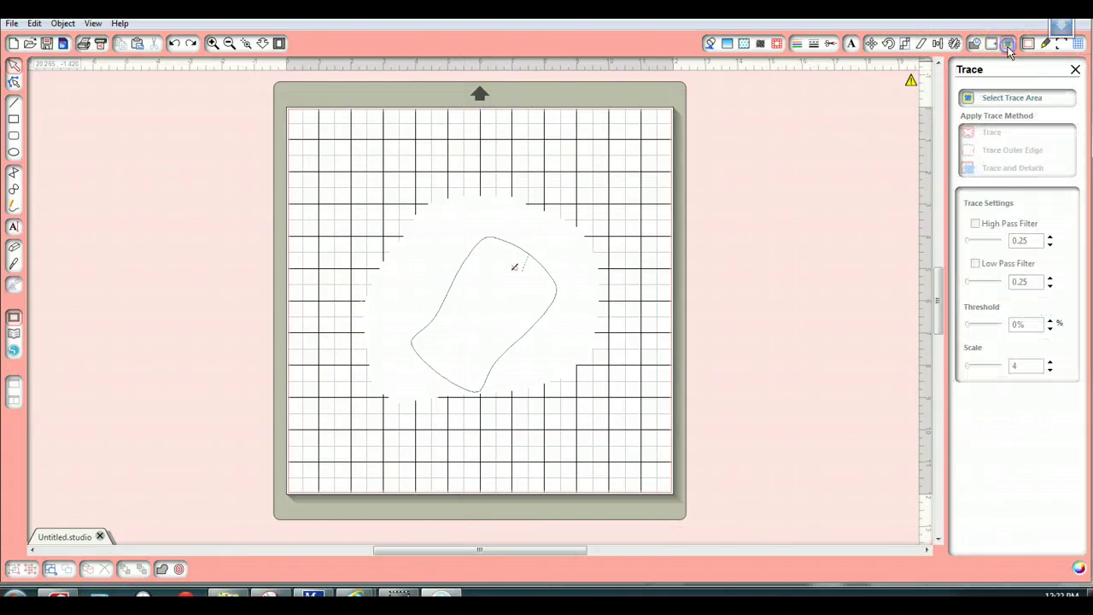
pyautogui.click(1005, 99)
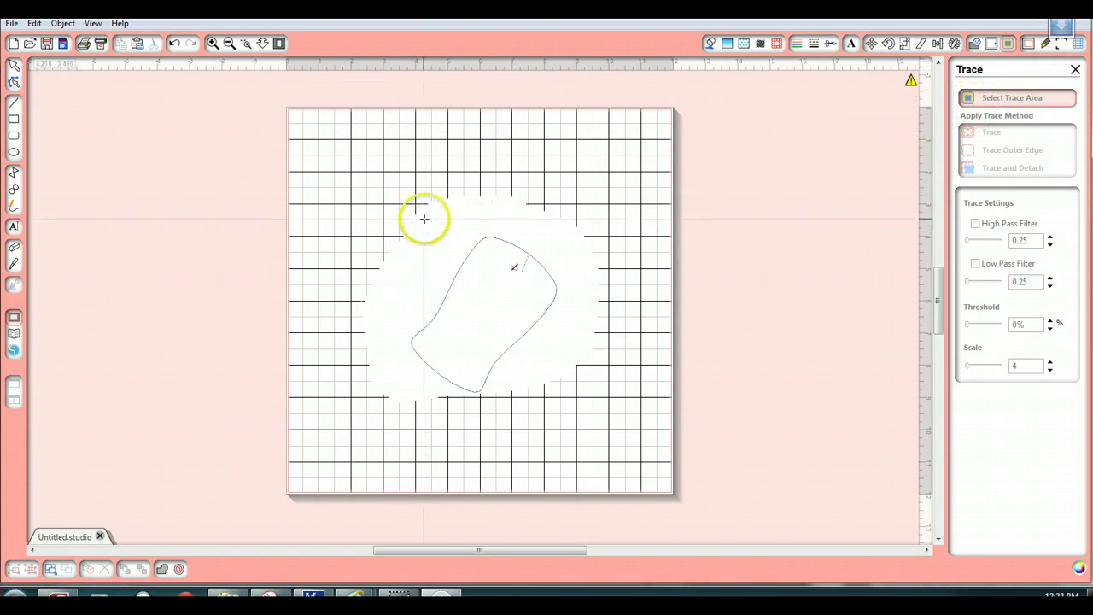
# Draw a trace area over the pasted outline, enlarging it to about 5.310 × 5.670 in
pyautogui.moveTo(422, 218)
pyautogui.mouseDown()
pyautogui.moveTo(495, 226)
pyautogui.moveTo(567, 256)
pyautogui.moveTo(554, 412)
pyautogui.moveTo(556, 384)
pyautogui.moveTo(552, 395)
pyautogui.mouseUp()
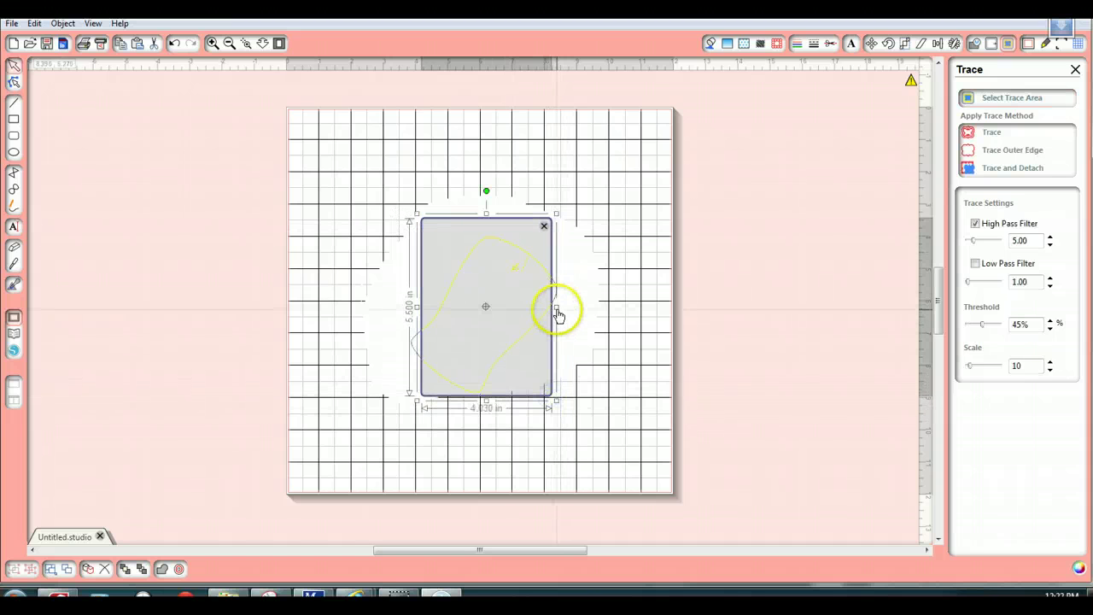
pyautogui.moveTo(556, 307); pyautogui.dragTo(575, 308)
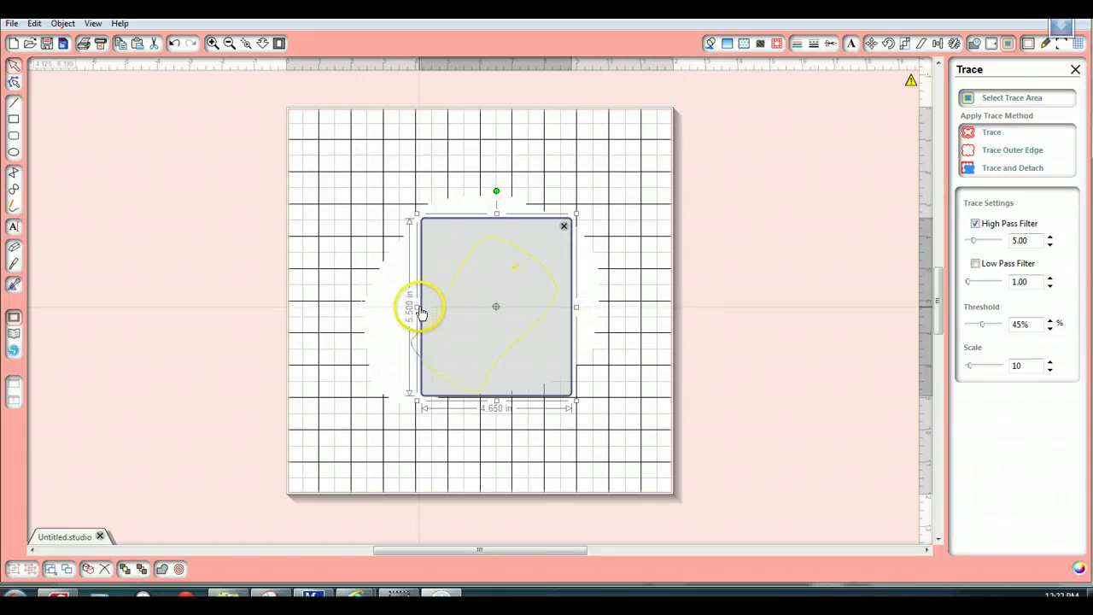
pyautogui.moveTo(418, 306); pyautogui.dragTo(397, 306)
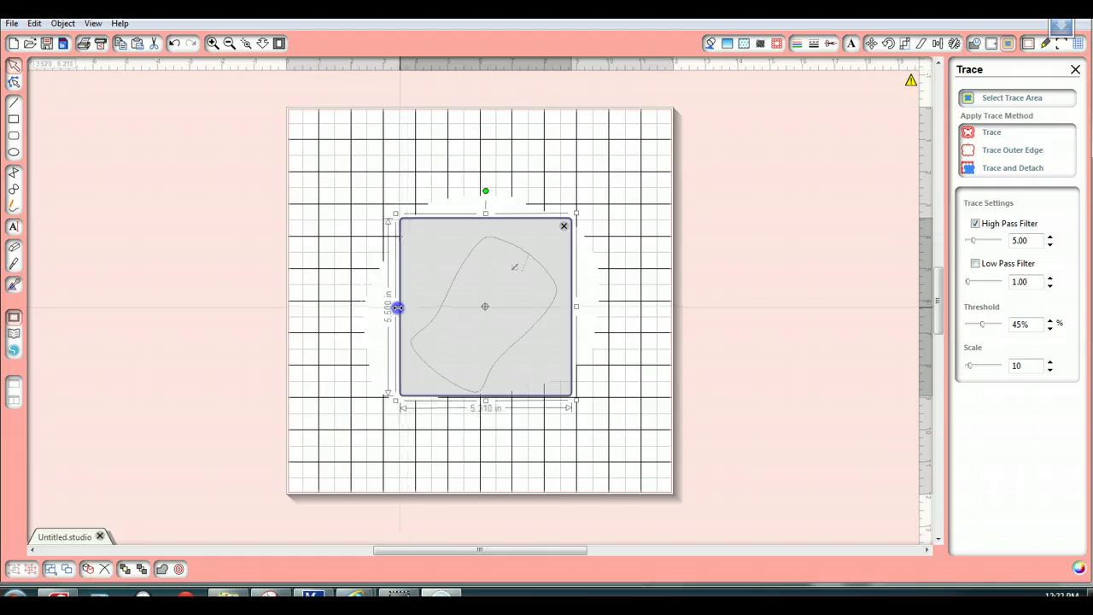
pyautogui.click(486, 398)
pyautogui.moveTo(485, 401); pyautogui.dragTo(486, 407)
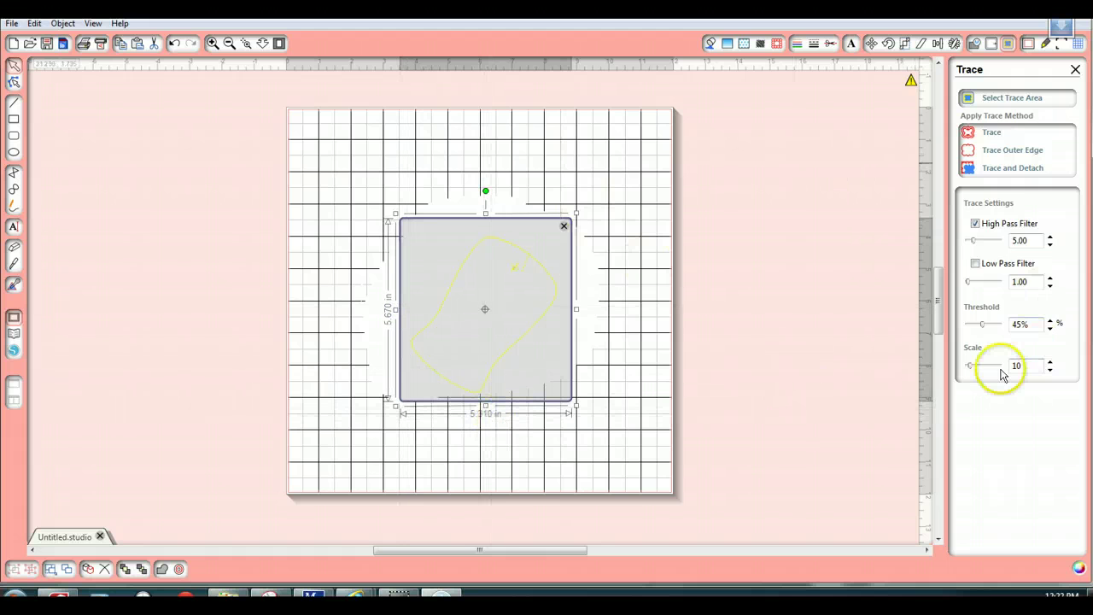
# Set the trace threshold to 50%
pyautogui.click(1050, 320)
pyautogui.click(1051, 320)
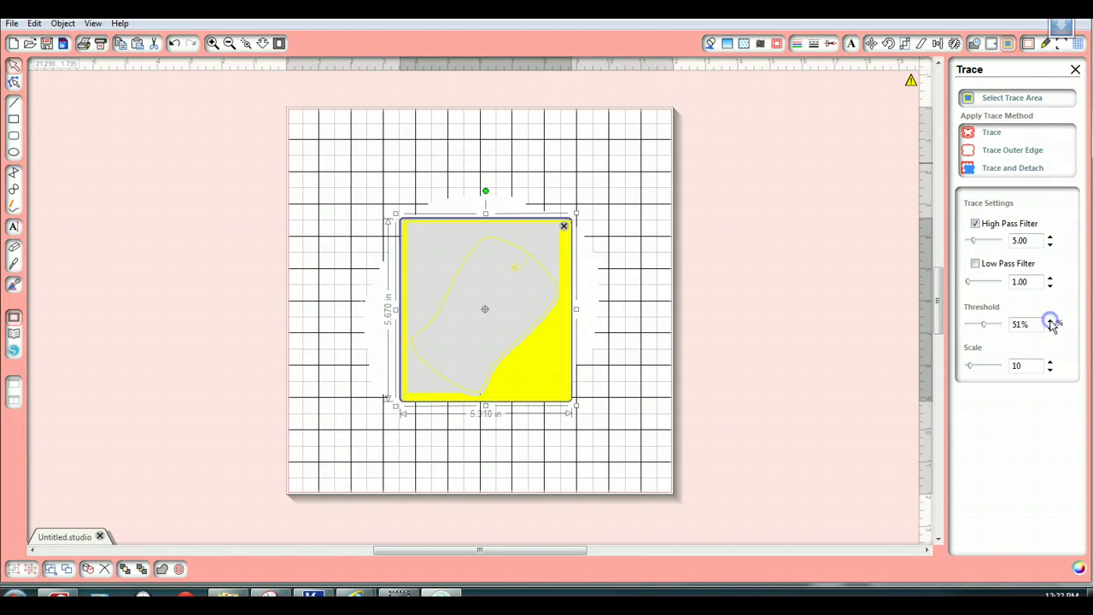
pyautogui.click(1050, 330)
pyautogui.click(1049, 329)
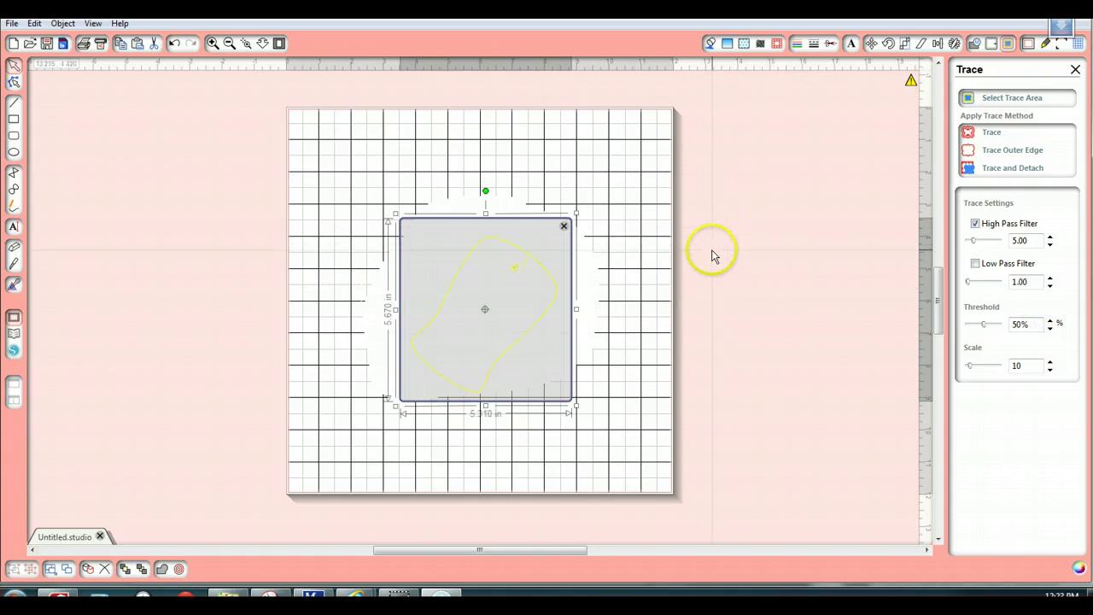
# Trace the outline's outer edge into a red cut line and delete the pasted source image
pyautogui.click(1022, 154)
pyautogui.click(1022, 155)
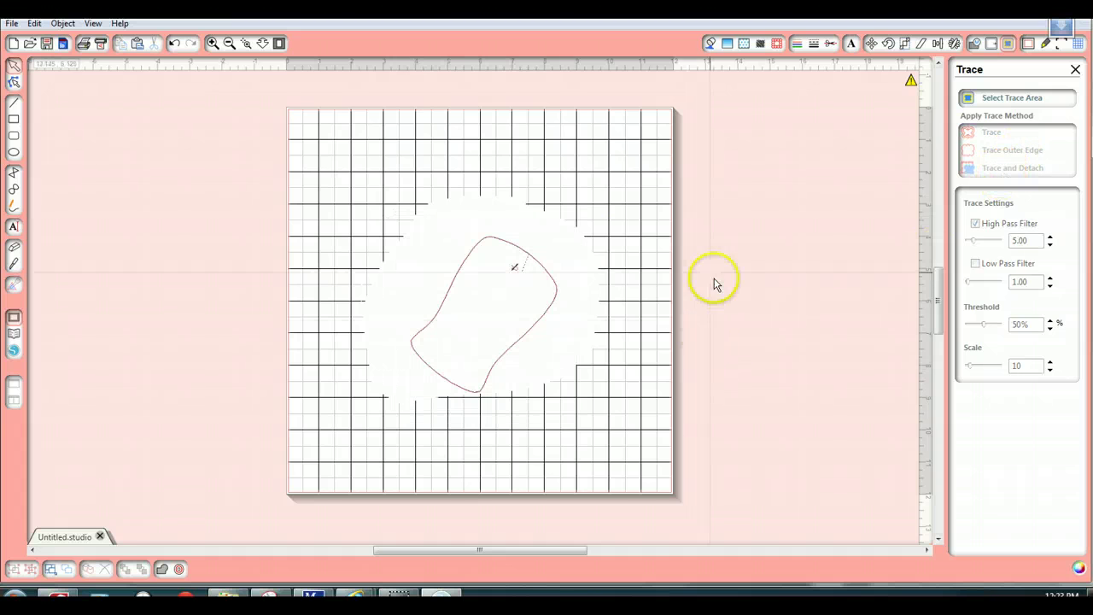
pyautogui.moveTo(545, 243); pyautogui.dragTo(793, 184)
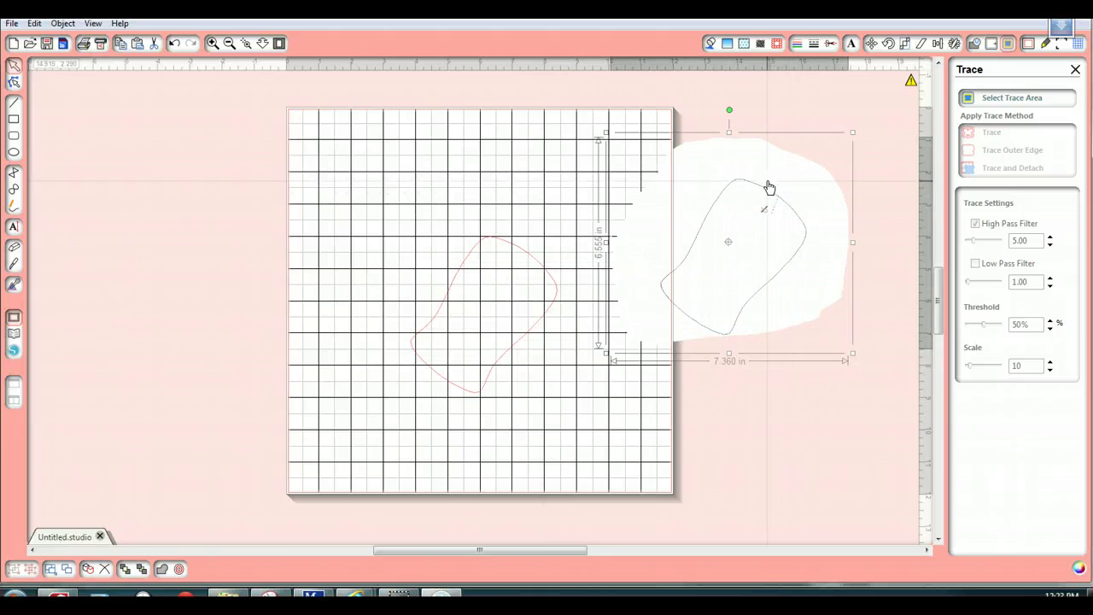
pyautogui.press('Delete')
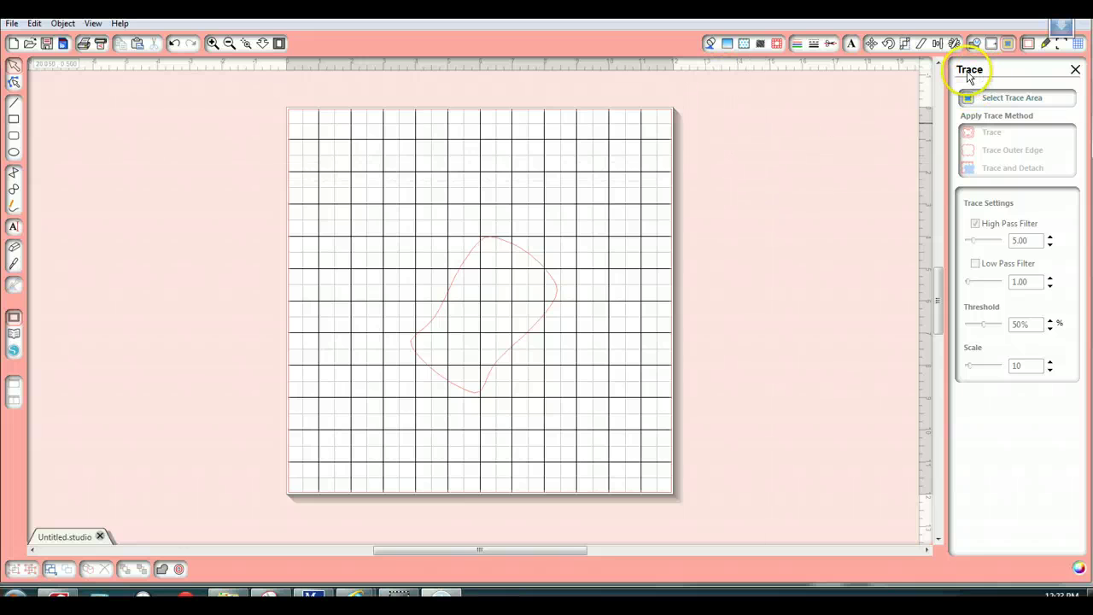
# Hide the page grid and move the traced outline up and to the left
pyautogui.click(1078, 46)
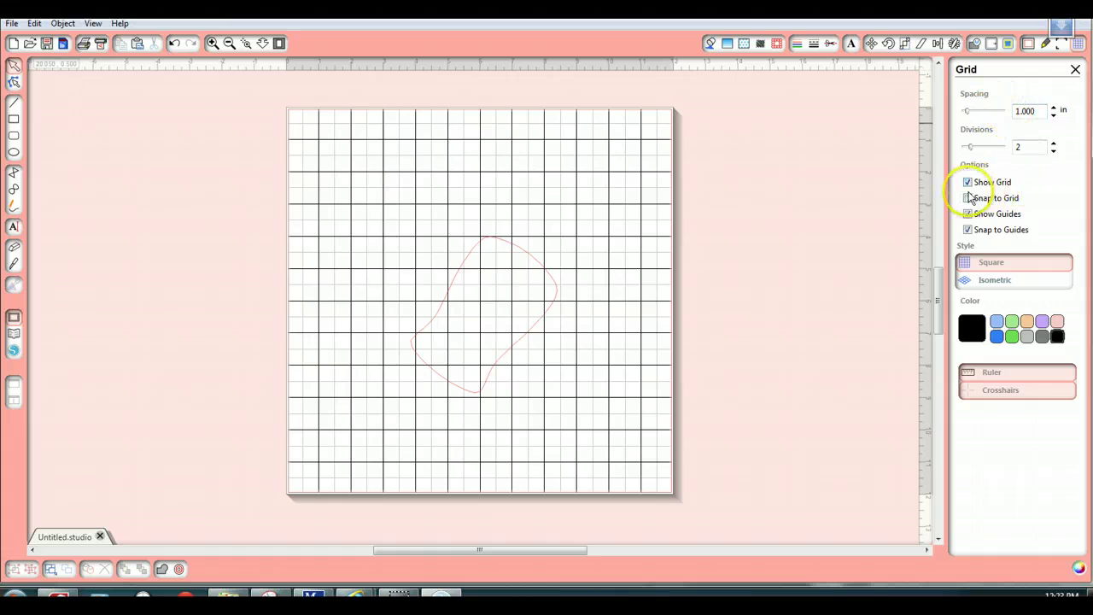
pyautogui.click(967, 182)
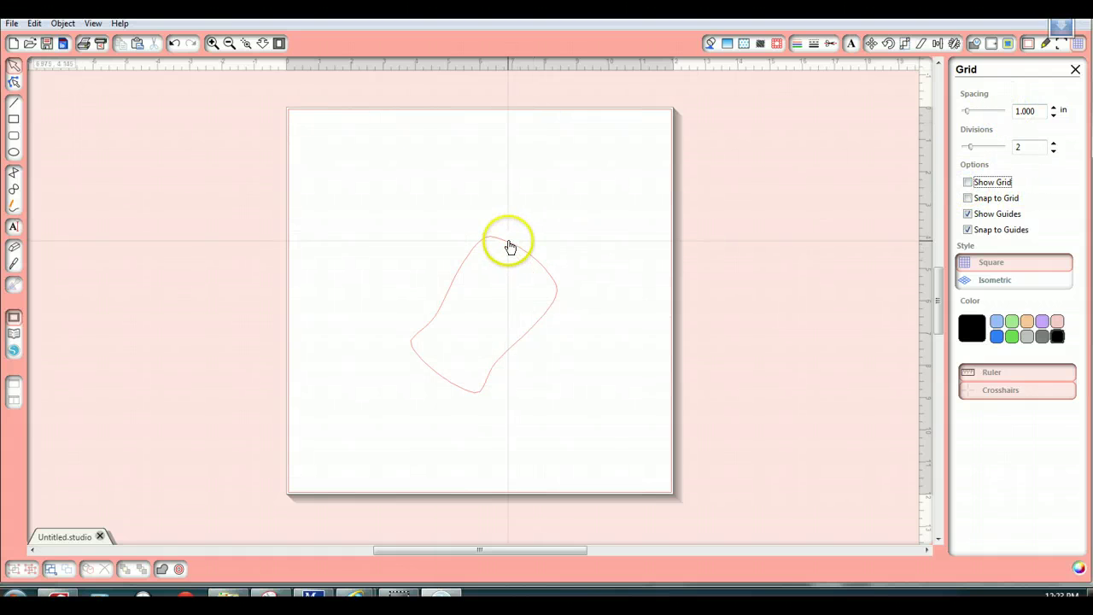
pyautogui.moveTo(507, 245); pyautogui.dragTo(434, 167)
pyautogui.click(434, 168)
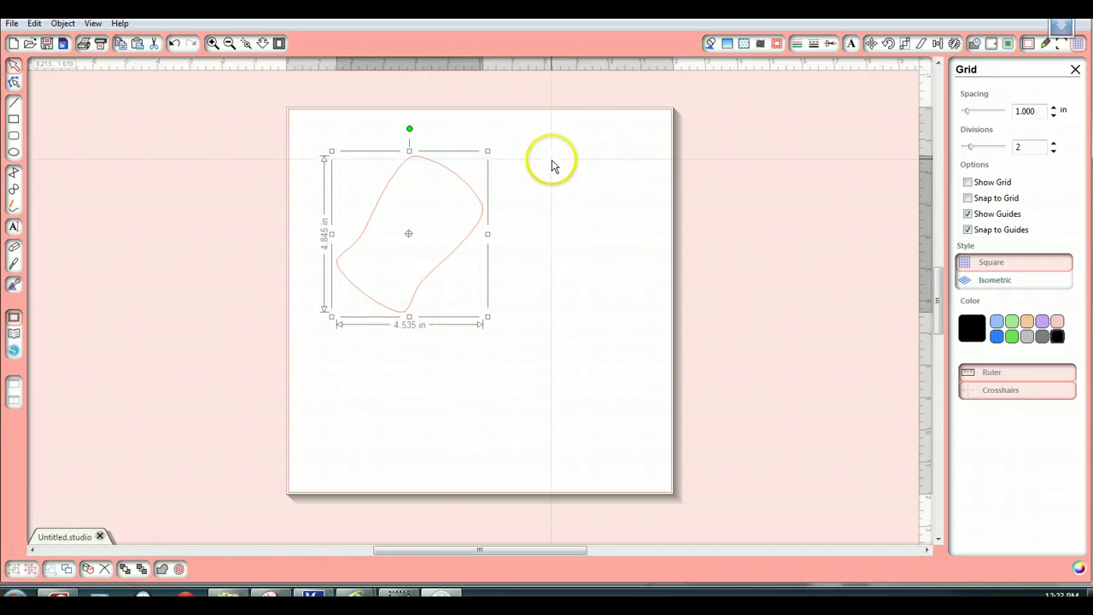
# Switch the measurement units to millimetres in Preferences
pyautogui.click(12, 23)
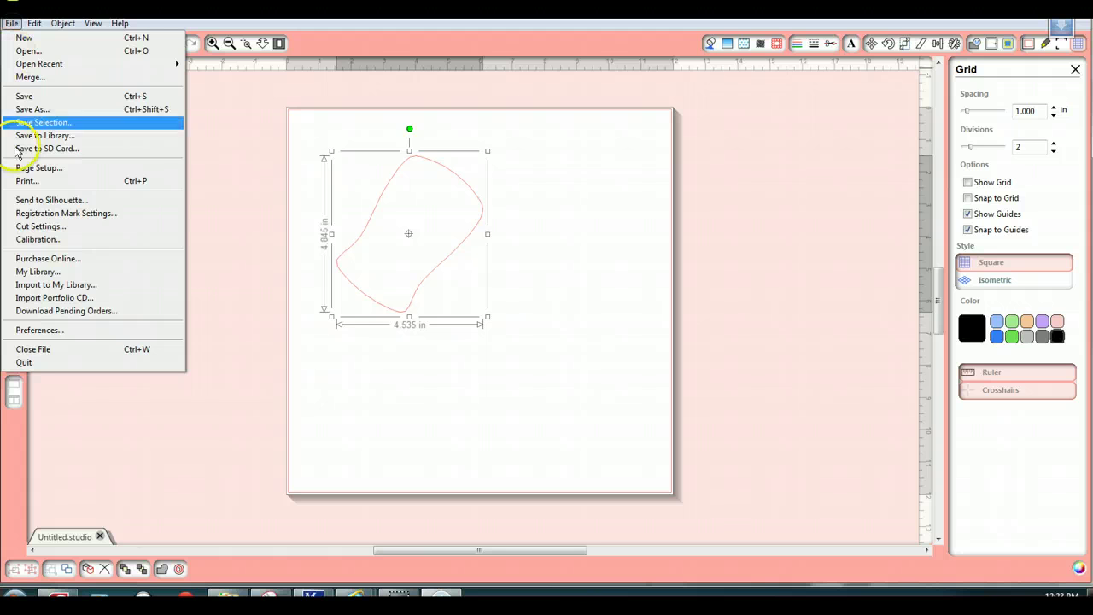
pyautogui.click(33, 331)
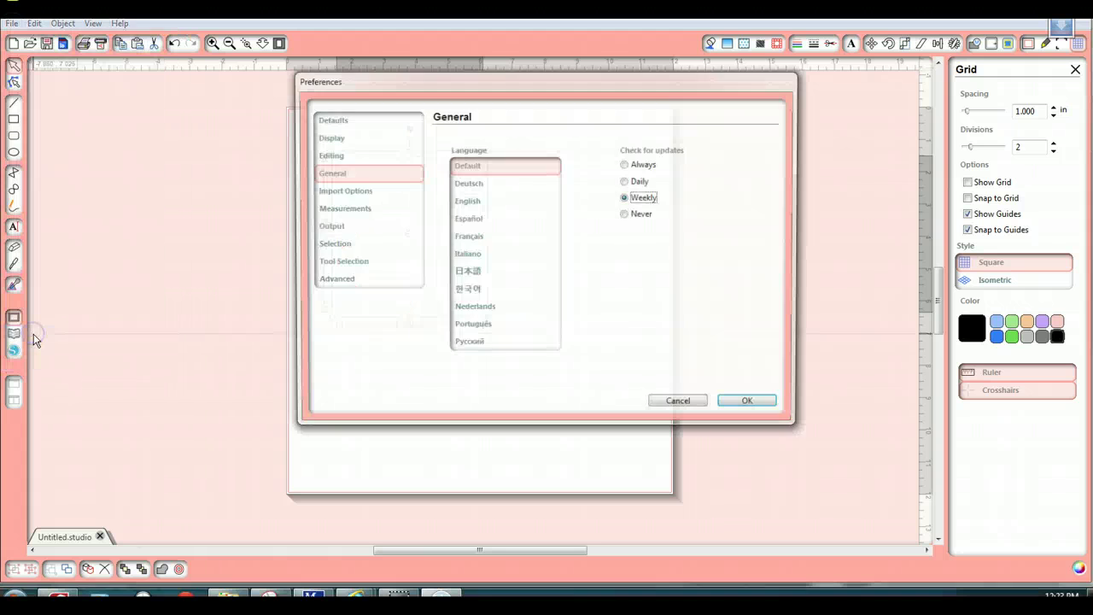
pyautogui.click(359, 210)
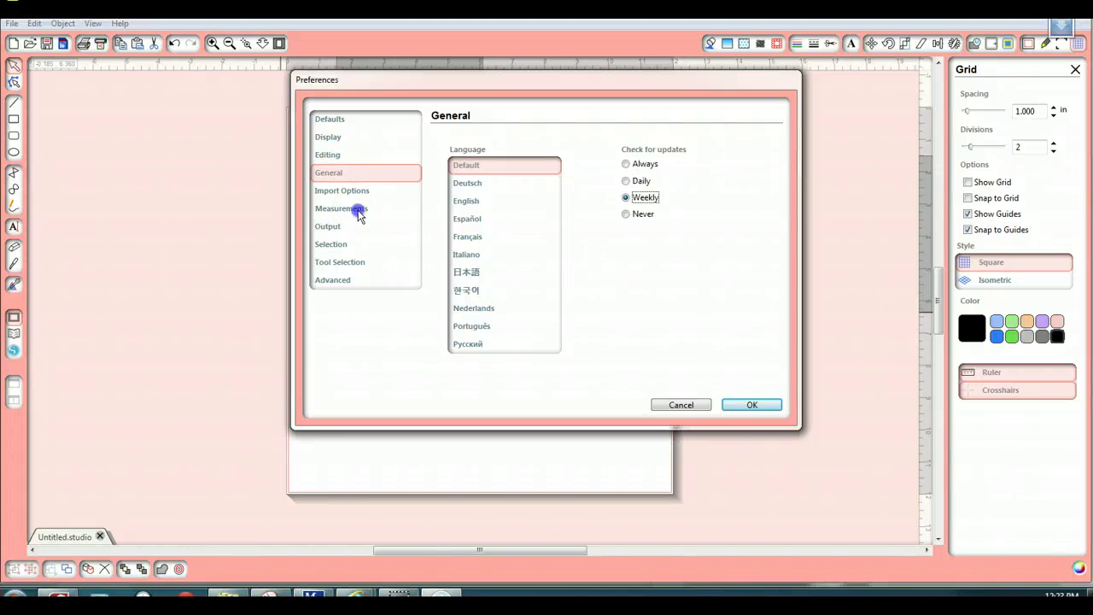
pyautogui.click(772, 405)
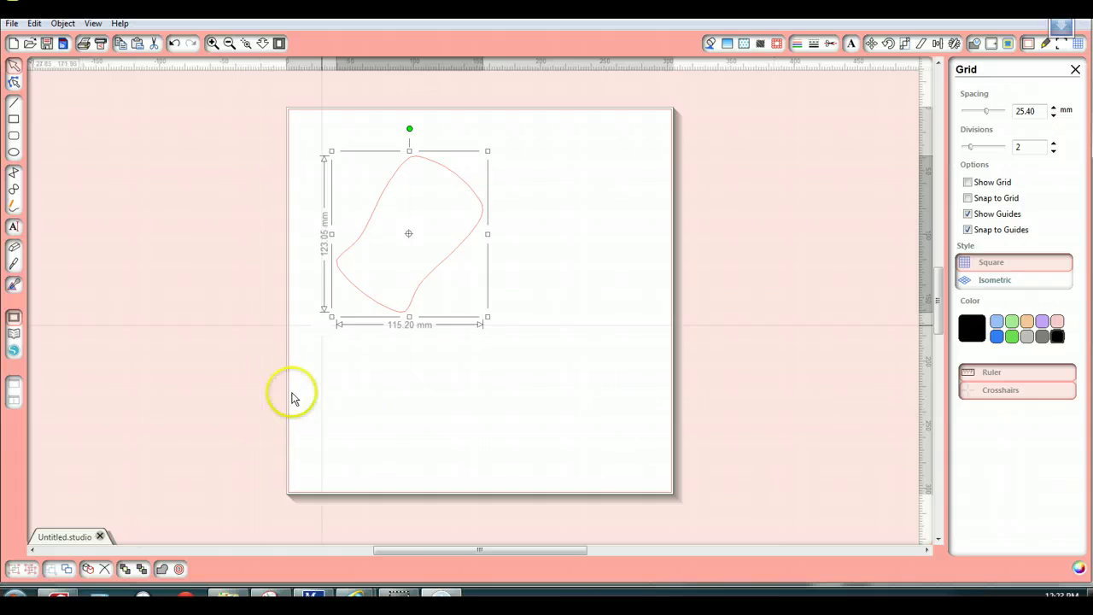
pyautogui.click(415, 332)
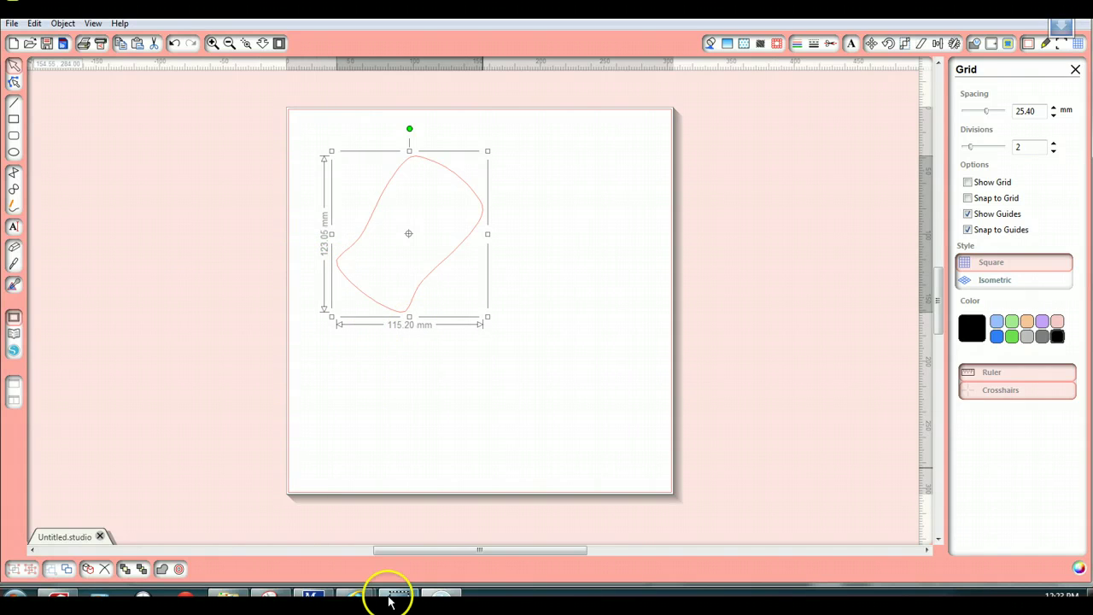
# Select the Peacock Blue outline in Masterworks and read its 69.1 × 73.7 mm size
pyautogui.click(311, 595)
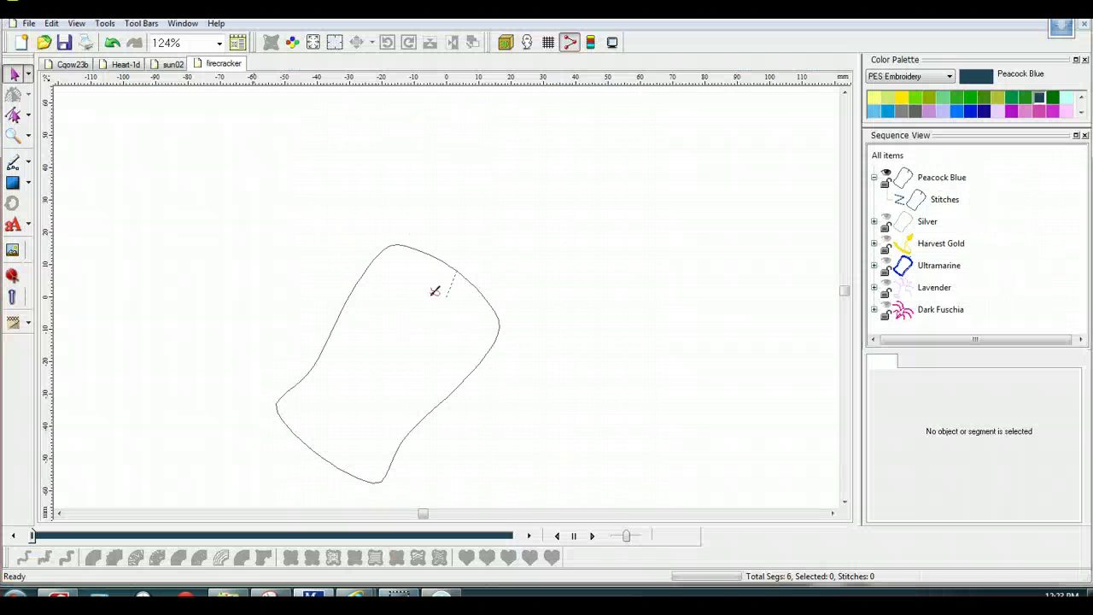
pyautogui.click(375, 242)
pyautogui.click(390, 251)
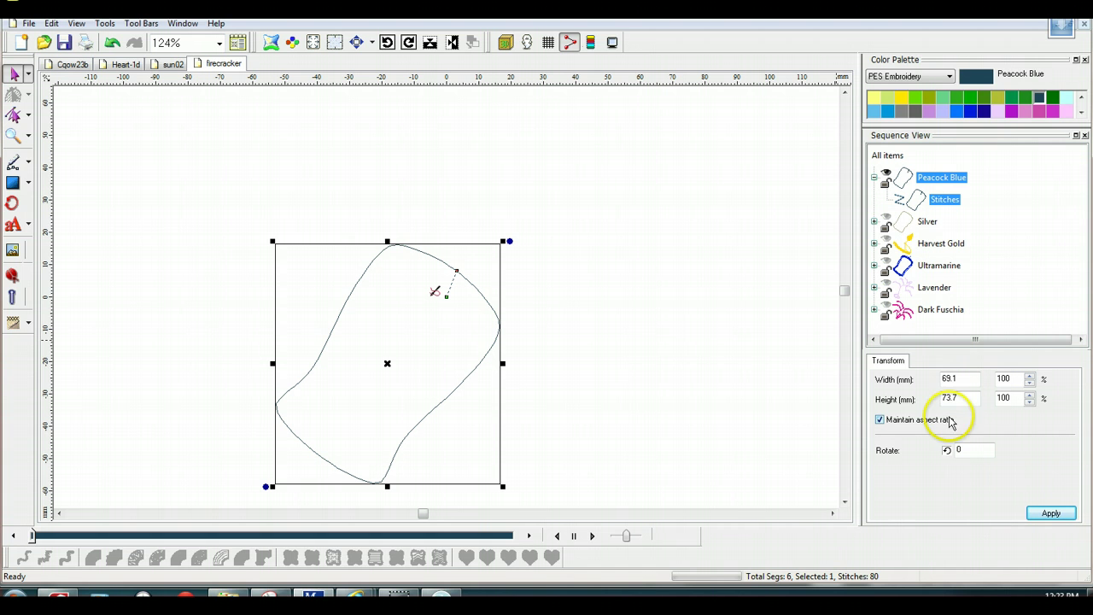
pyautogui.click(966, 378)
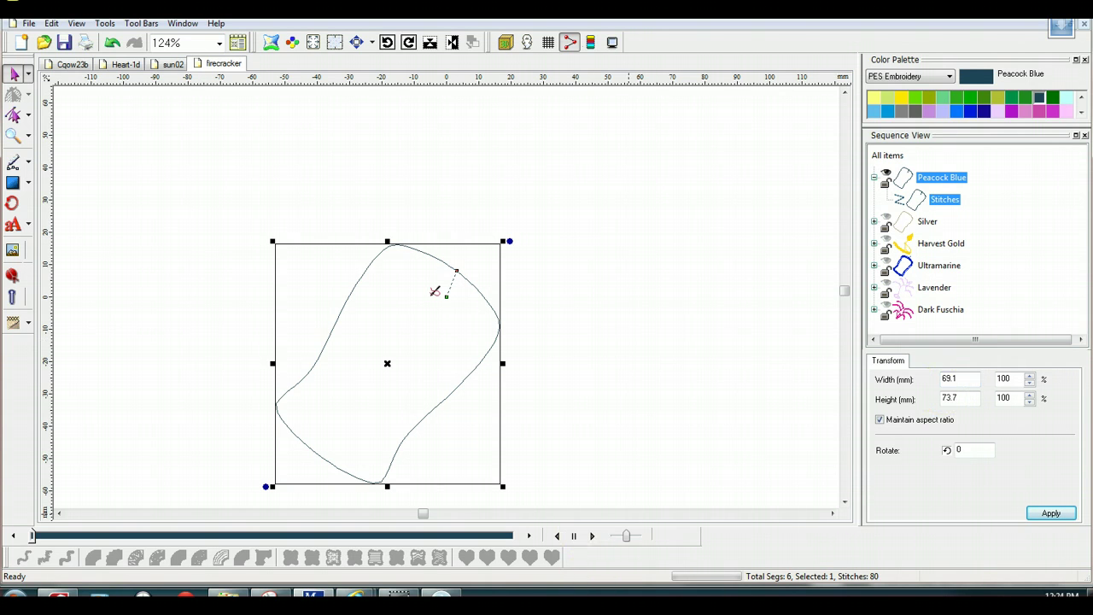
# Scale the traced cut line to W 70.60 × H 75.20 mm and drag it to the mat's top-left
pyautogui.click(400, 595)
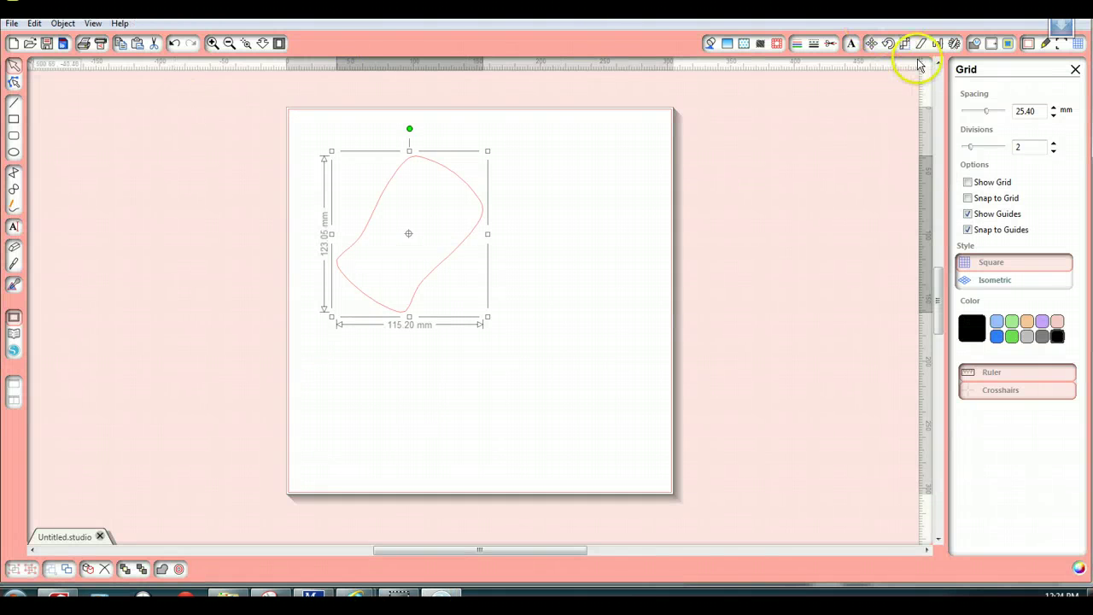
pyautogui.click(939, 44)
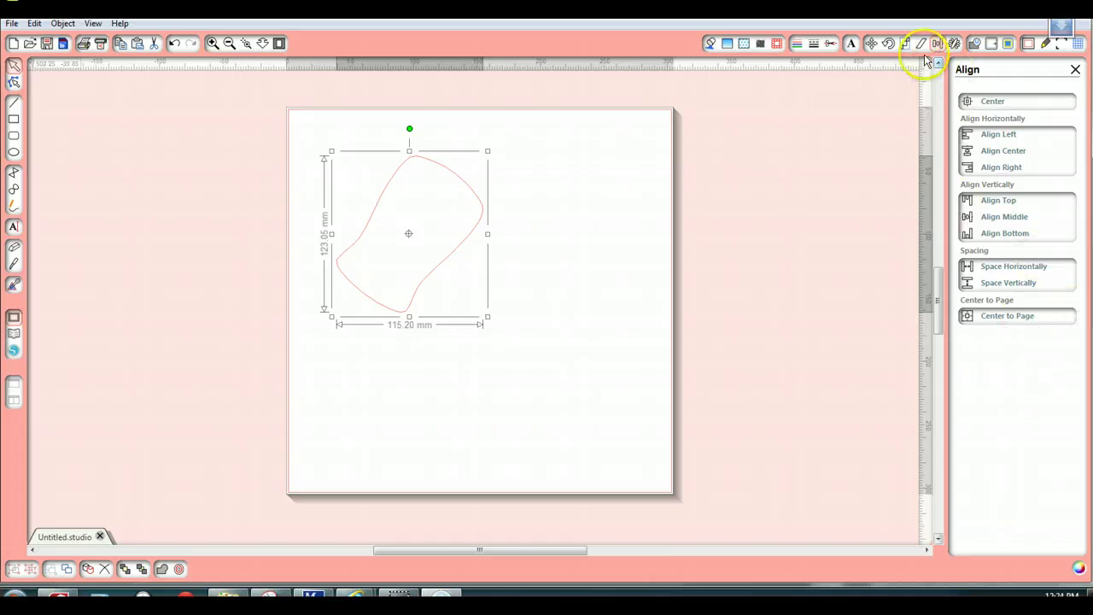
pyautogui.click(902, 46)
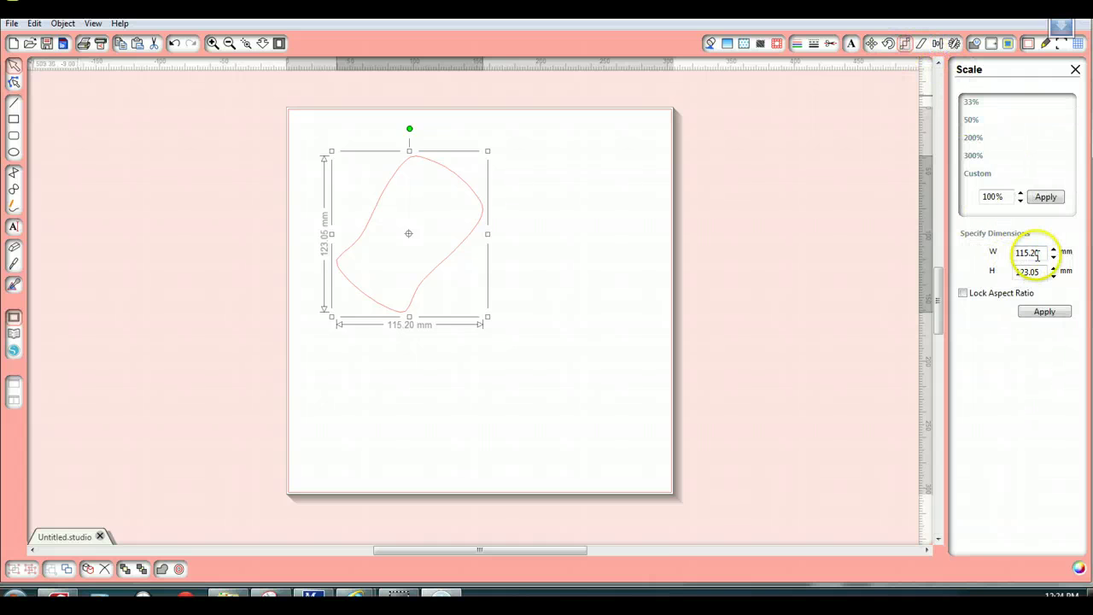
pyautogui.moveTo(1041, 253); pyautogui.dragTo(1034, 253)
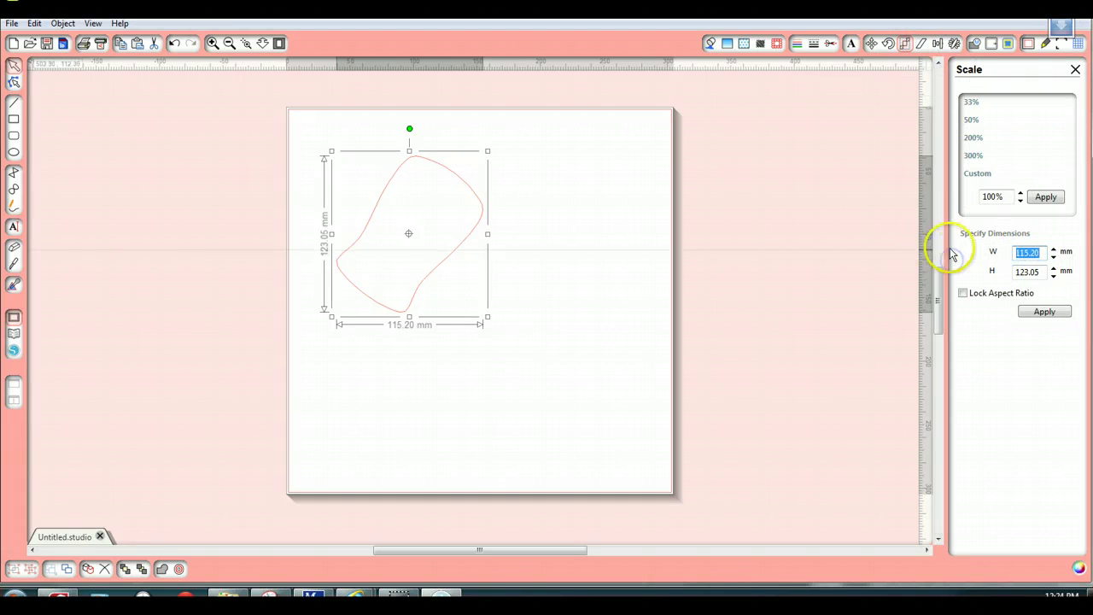
pyautogui.click(1039, 231)
pyautogui.write('70.6')
pyautogui.click(1030, 272)
pyautogui.doubleClick(1030, 272)
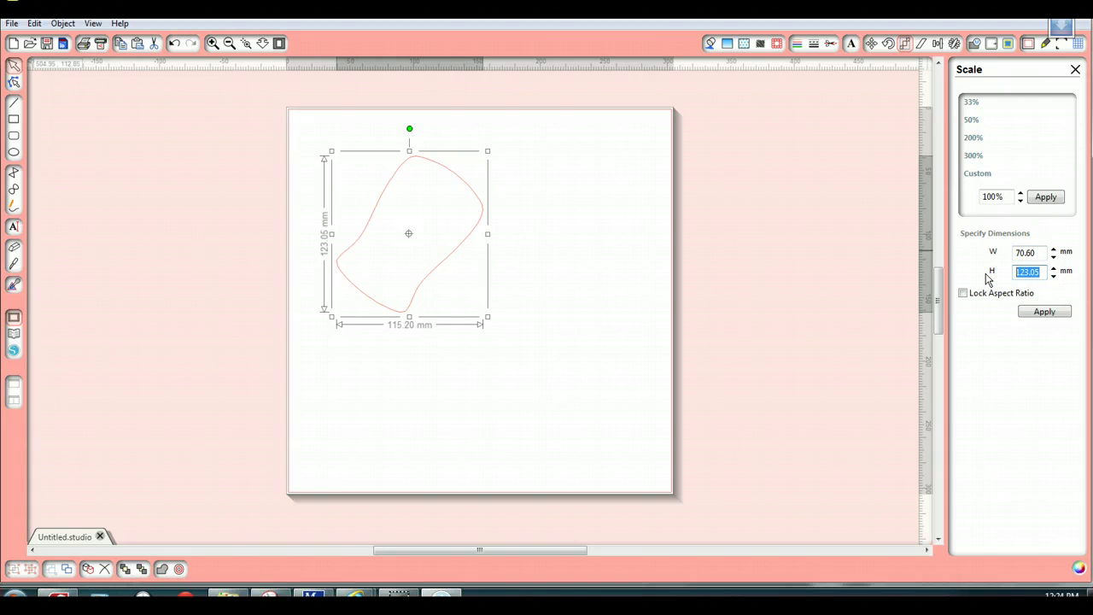
pyautogui.write('75.2')
pyautogui.click(1040, 314)
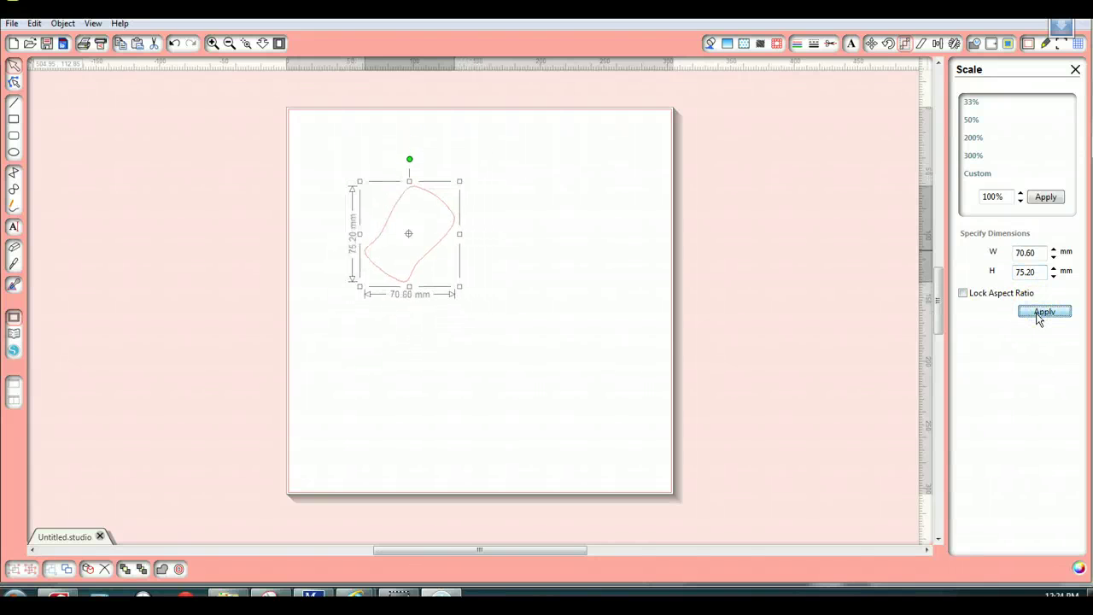
pyautogui.moveTo(423, 192); pyautogui.dragTo(376, 141)
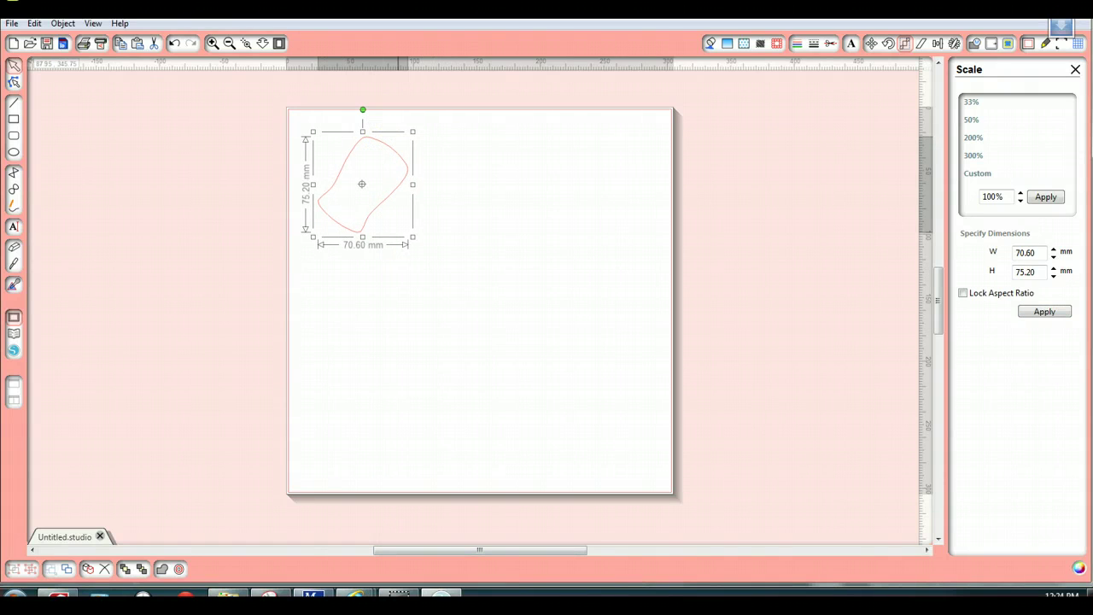
# Back in Masterworks, use Show All on the Peacock Blue layer to reveal every hidden part
pyautogui.click(314, 595)
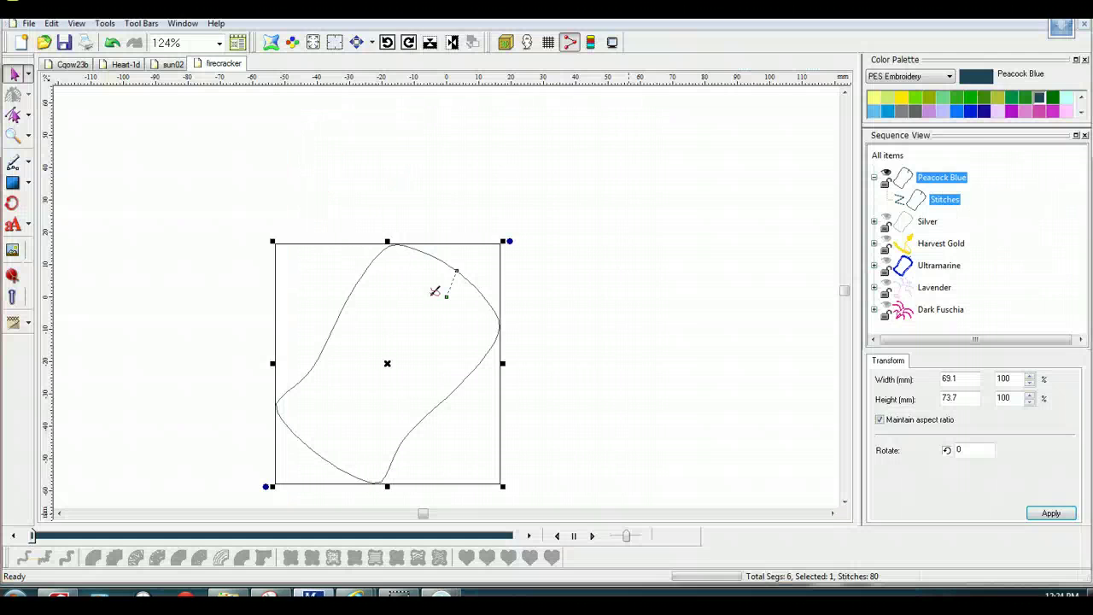
pyautogui.rightClick(929, 175)
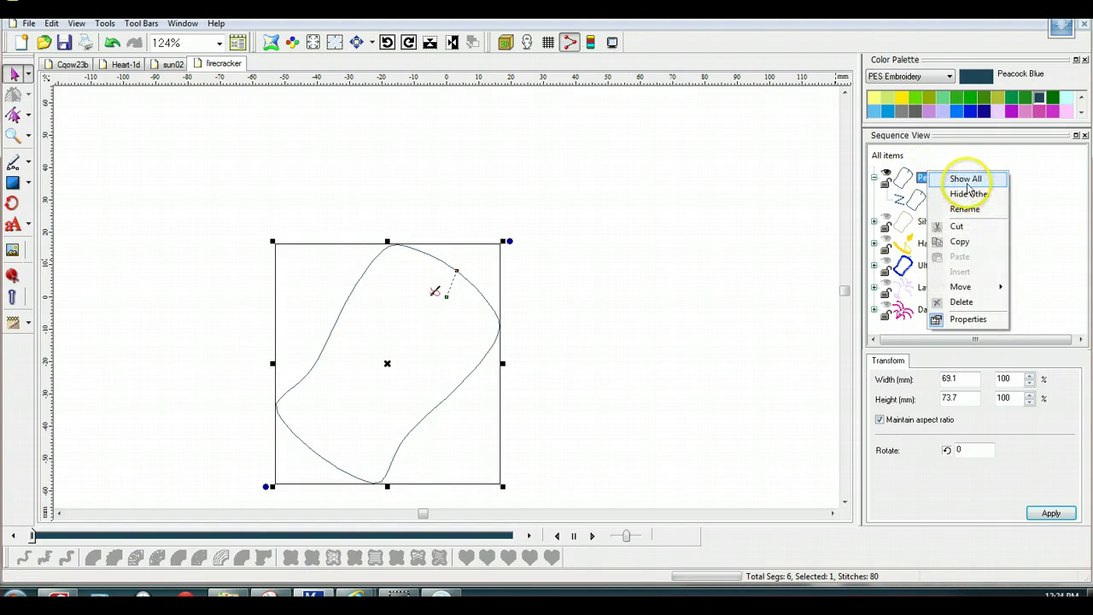
pyautogui.click(965, 178)
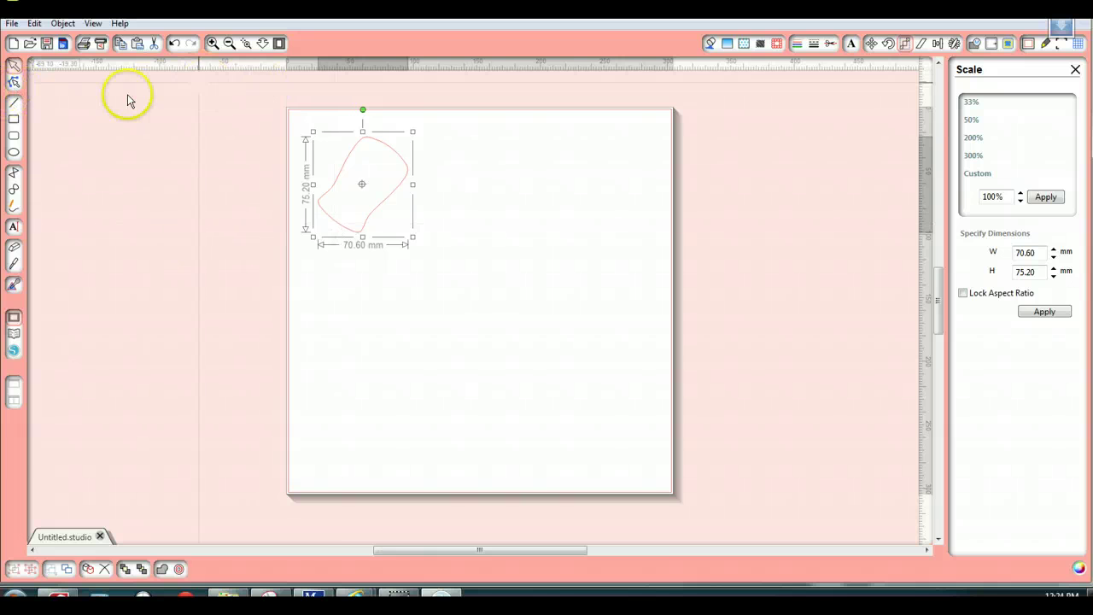
# Replicate the firecracker cut line with Fill Page into a 3 × 3 grid, then deselect the copies
pyautogui.click(58, 23)
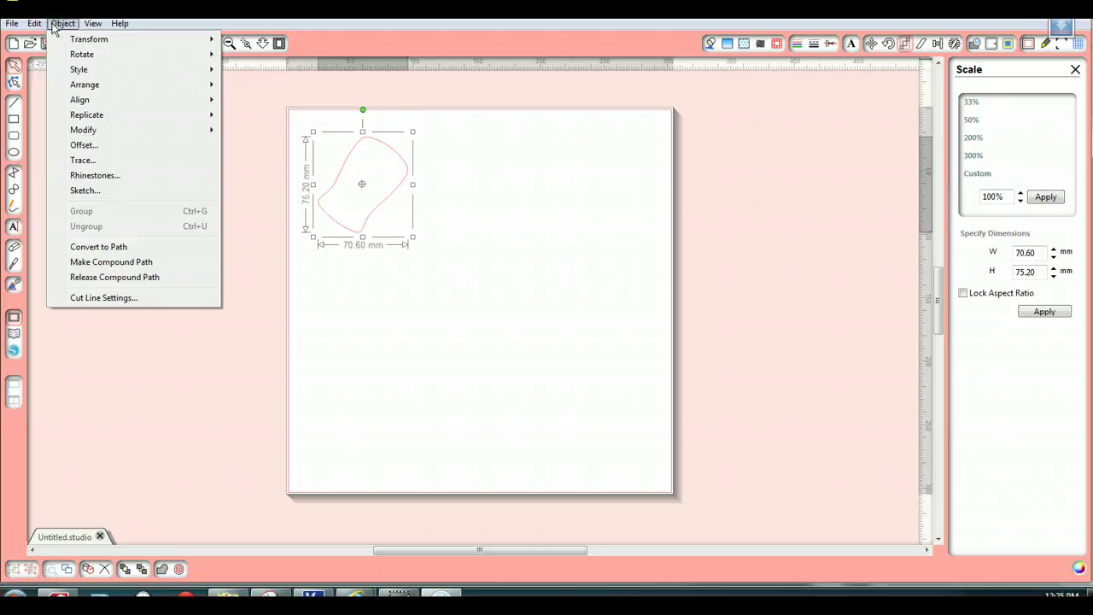
pyautogui.moveTo(68, 121)
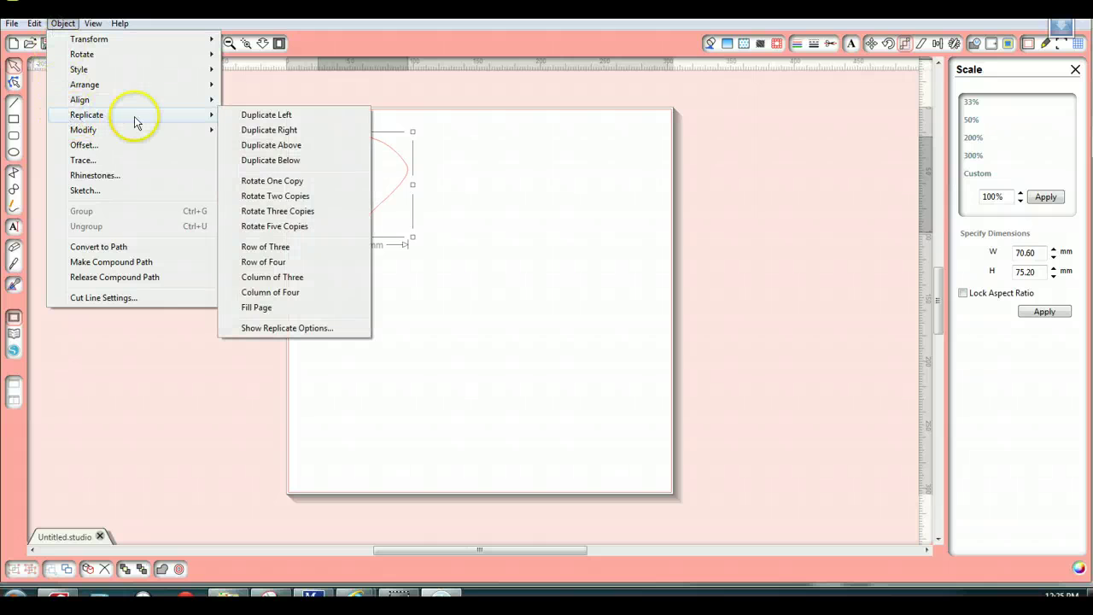
pyautogui.click(251, 309)
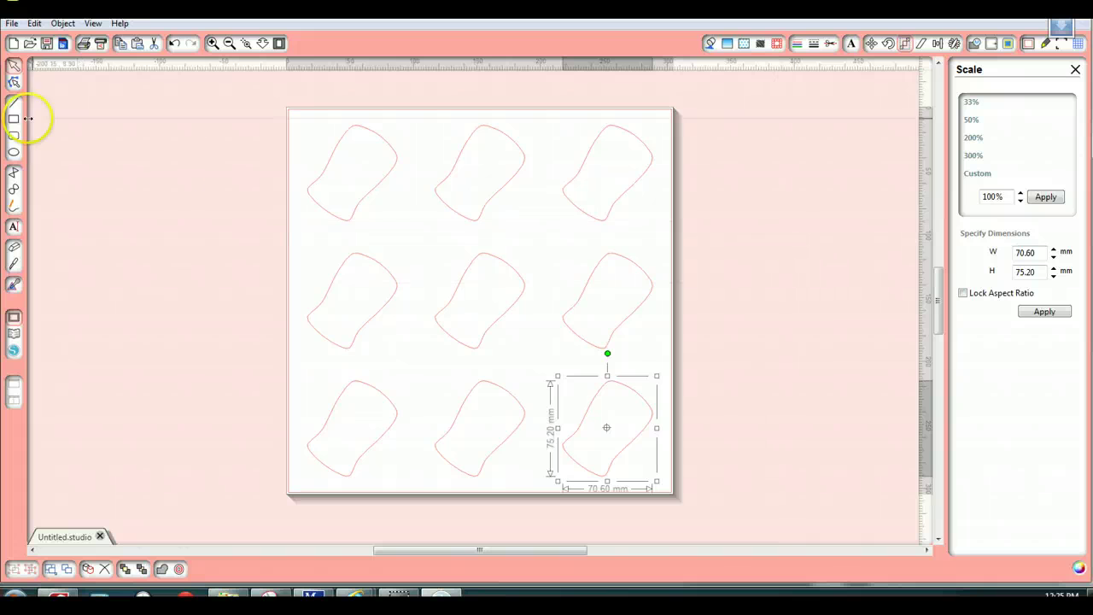
pyautogui.click(142, 192)
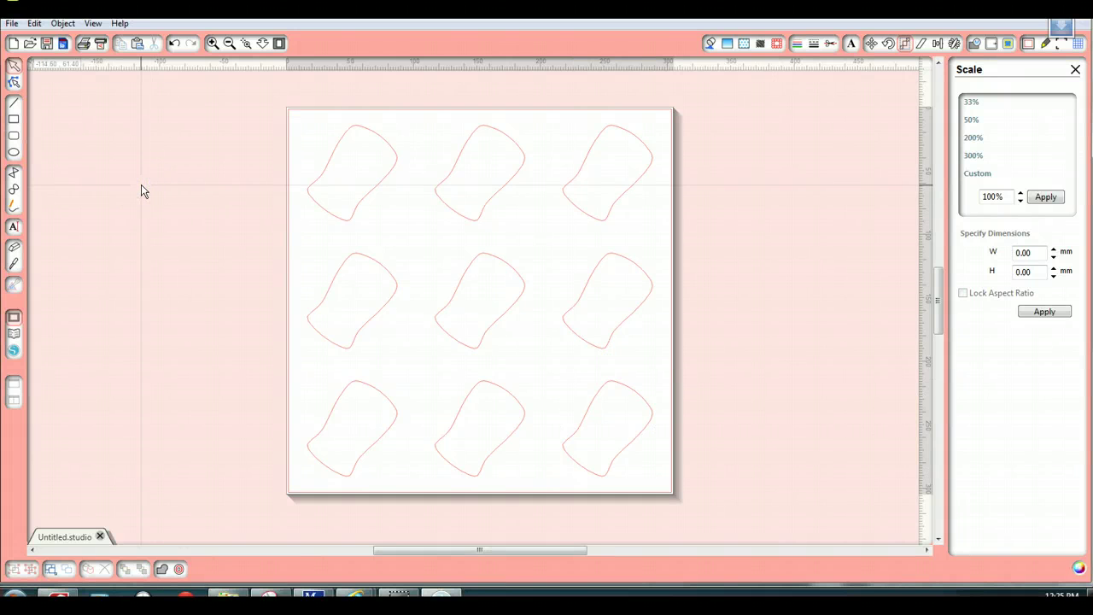